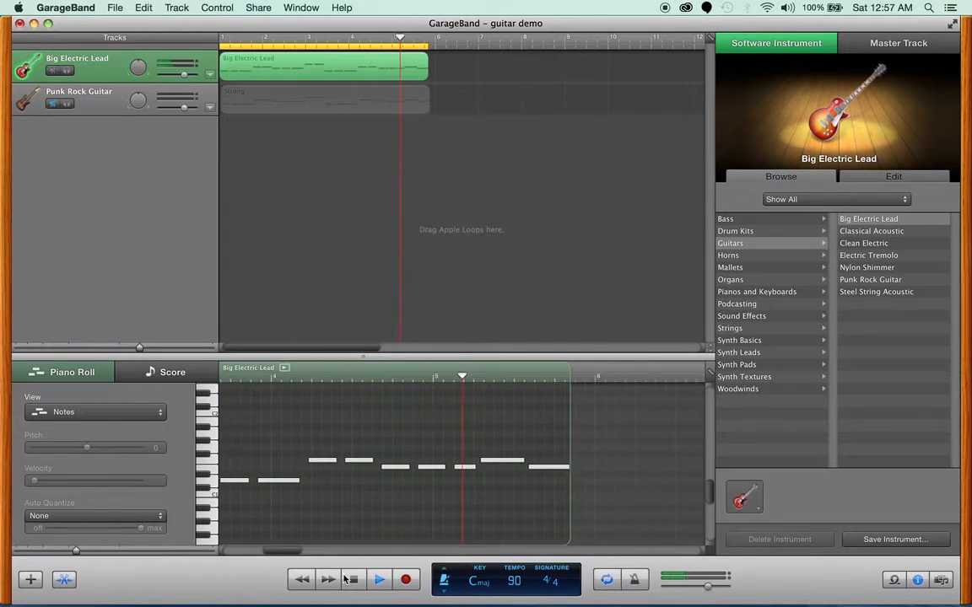
# Stop playback, return to the start and rename the Big Electric Lead region as "Wimpy Electric Lead"
pyautogui.click(355, 580)
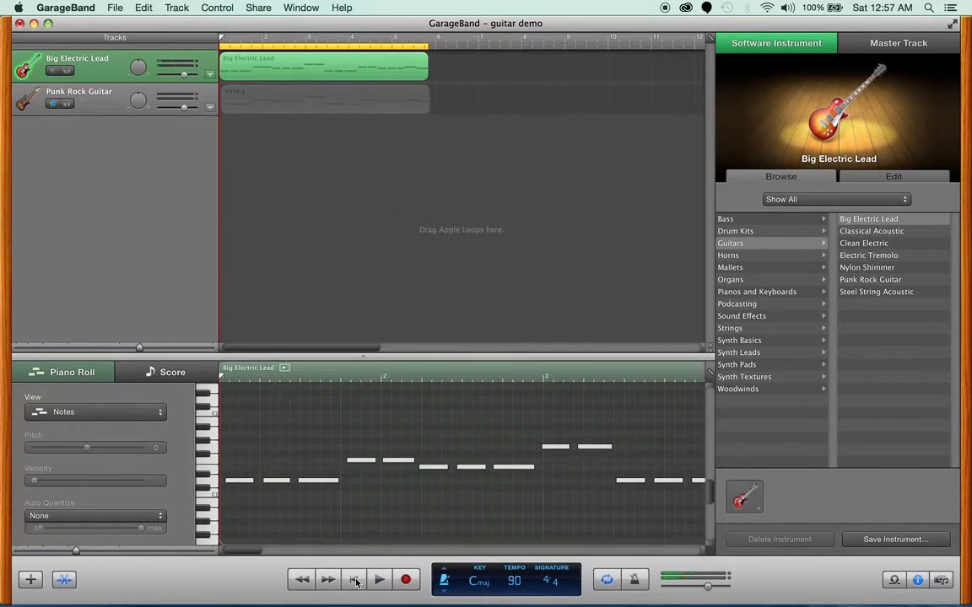
pyautogui.click(230, 373)
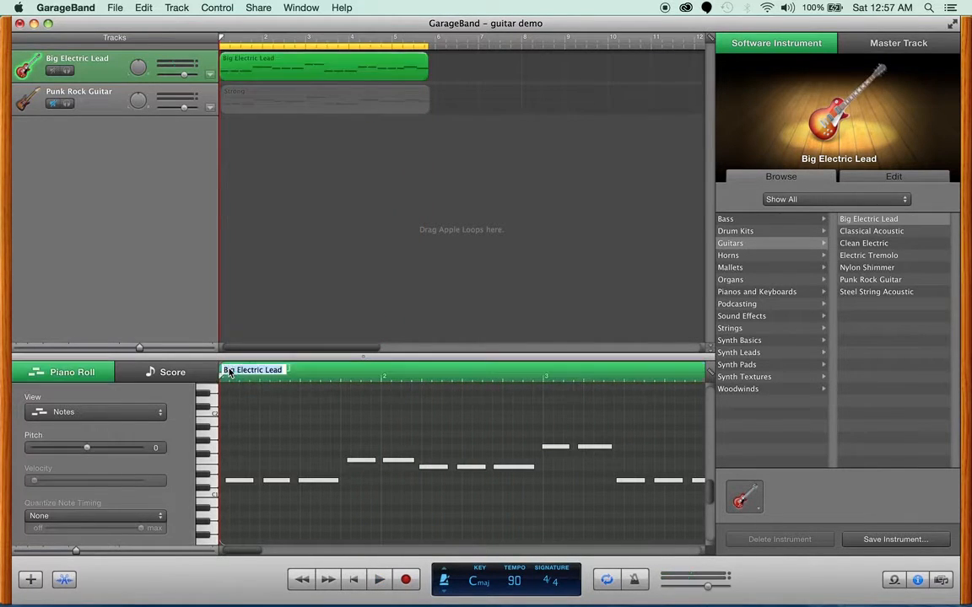
pyautogui.doubleClick(229, 371)
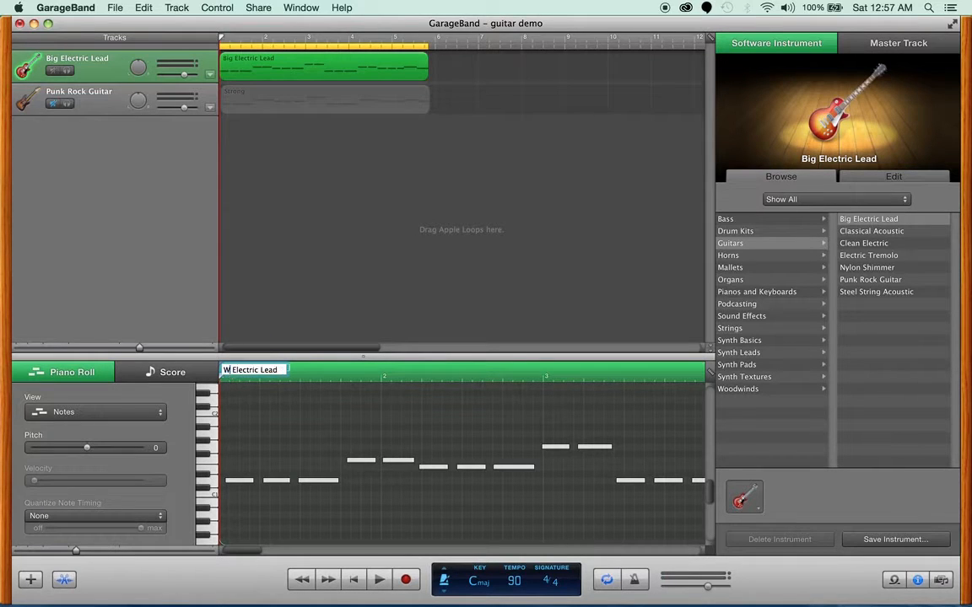
pyautogui.write('Wimpy')
pyautogui.press('Return')
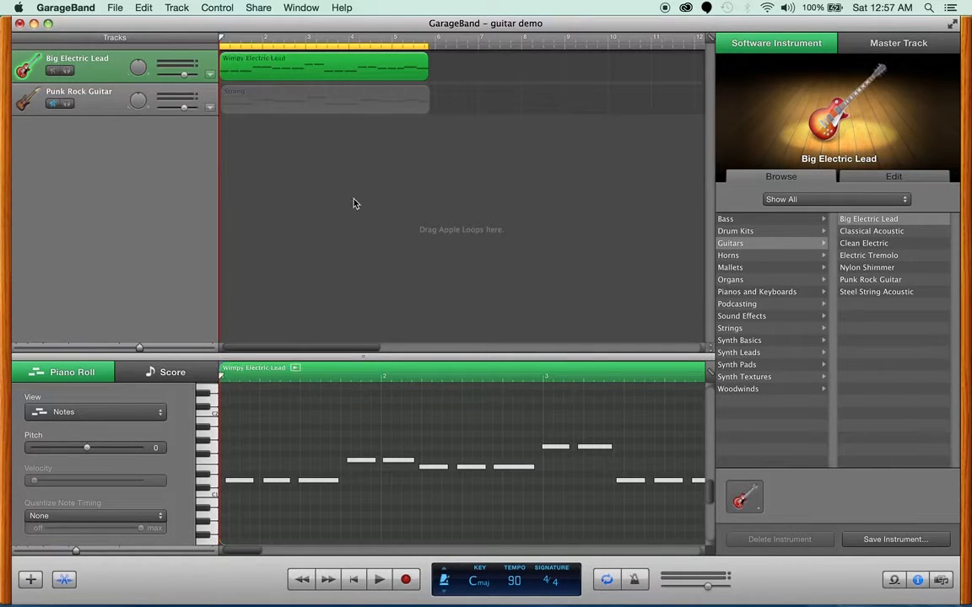
pyautogui.click(327, 215)
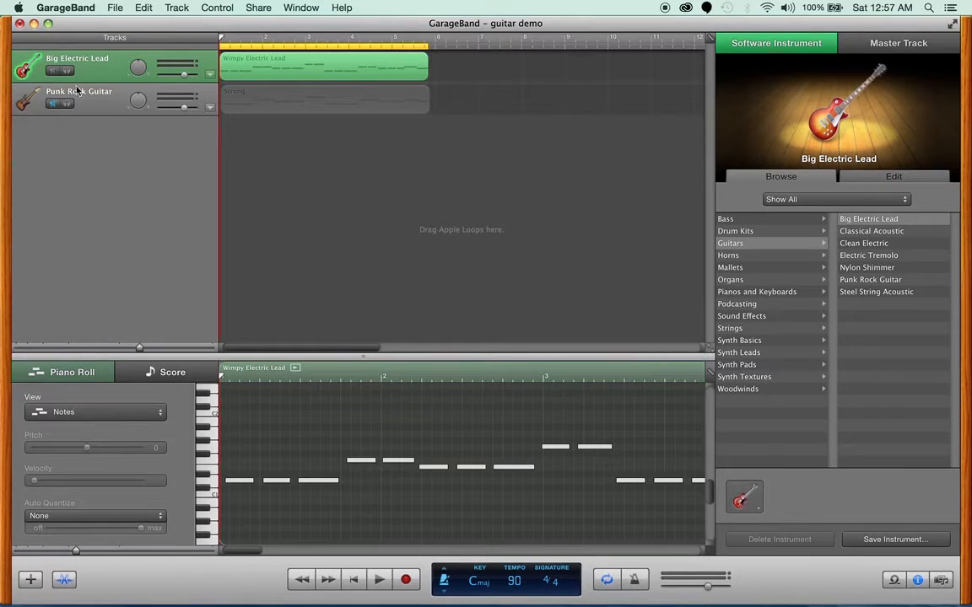
# Mute the Big Electric Lead track, unmute the Punk Rock Guitar track and select it
pyautogui.click(54, 71)
pyautogui.click(54, 102)
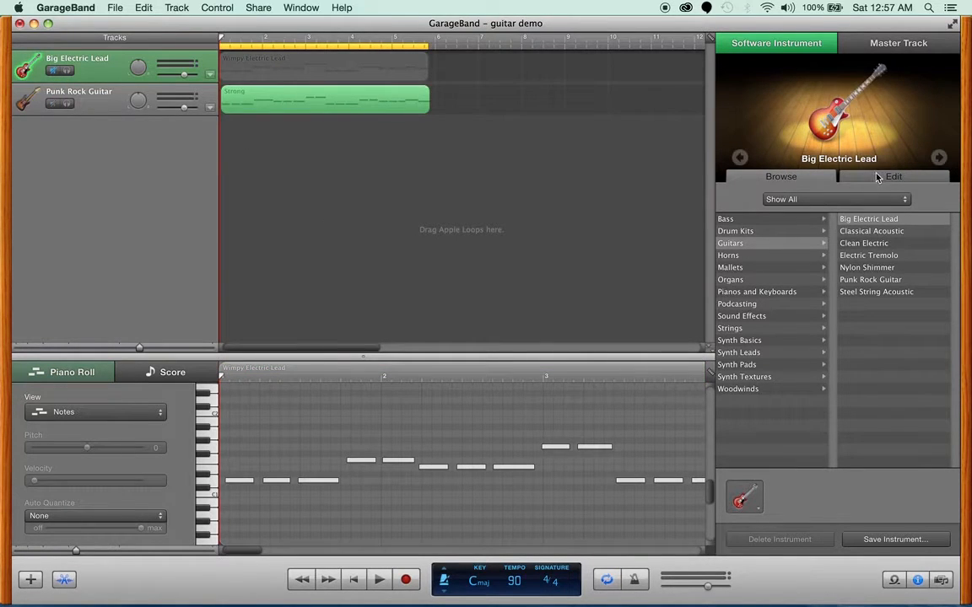
pyautogui.click(119, 106)
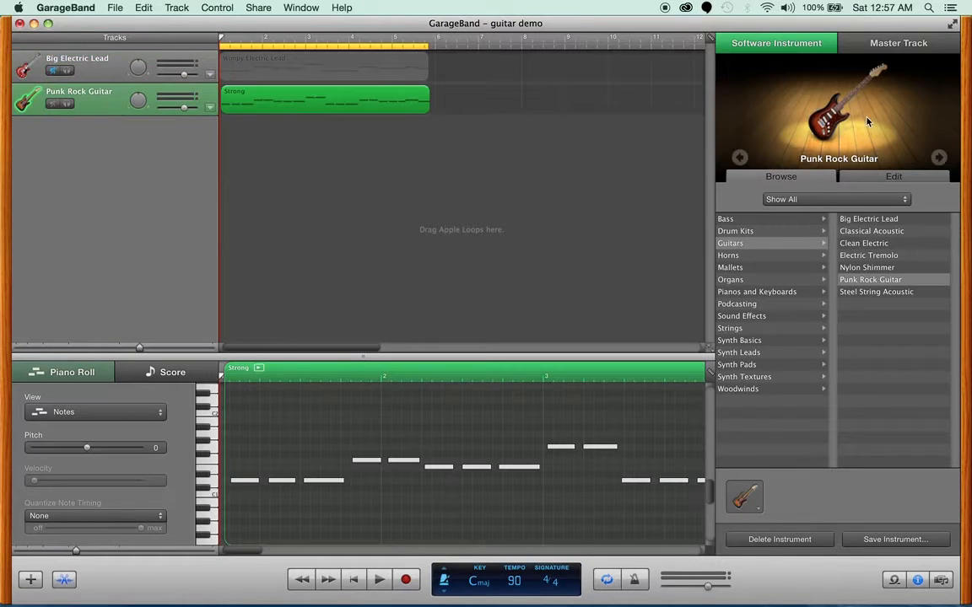
# Turn off the Punk Rock Guitar's Compressor, AULowpass, AUMatrixReverb, Amp Simulation and Visual EQ effects
pyautogui.click(854, 178)
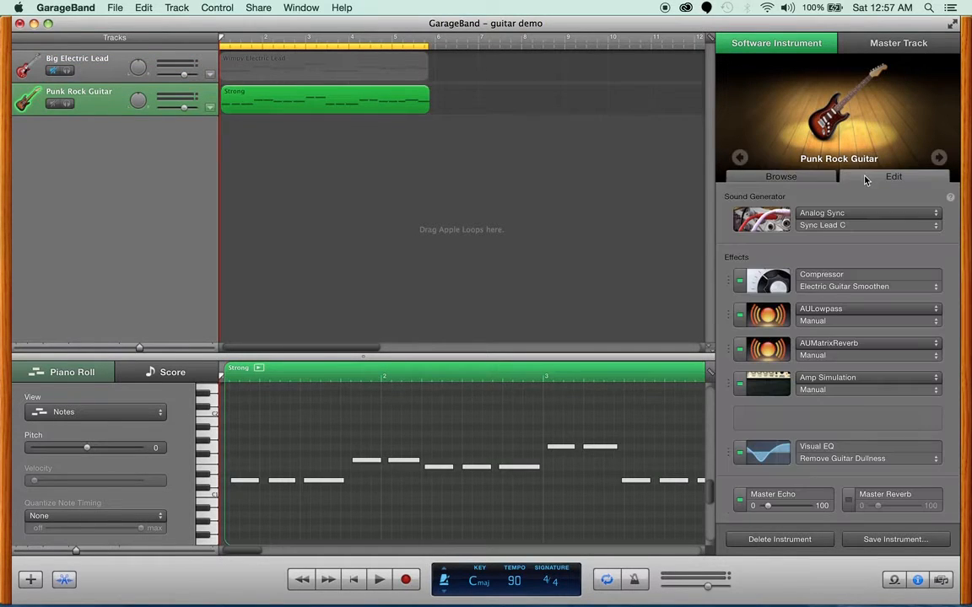
pyautogui.click(740, 280)
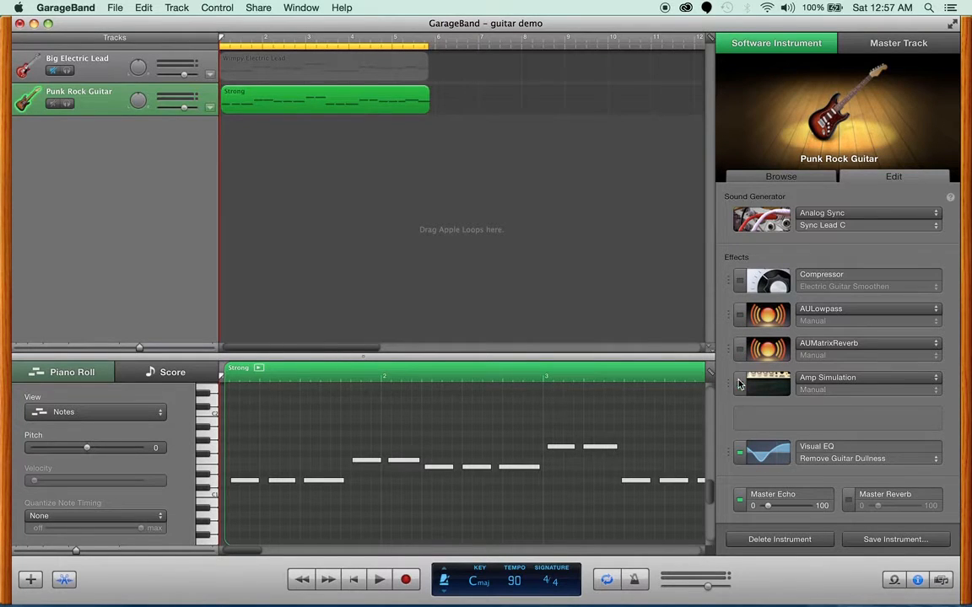
pyautogui.click(740, 453)
# Examine the Analog Sync sound generator's settings and its Sync Lead C preset
pyautogui.click(762, 220)
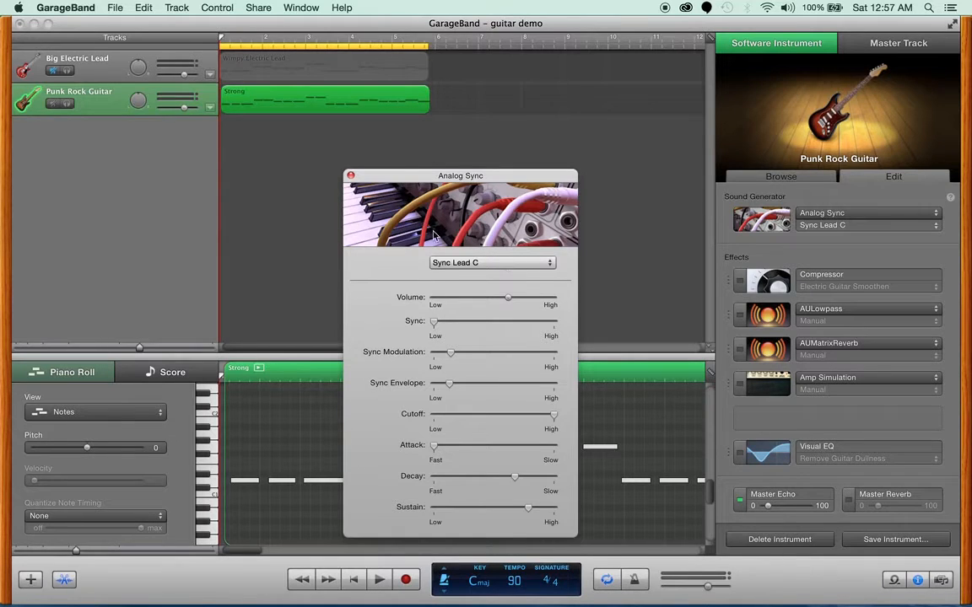
pyautogui.click(456, 263)
pyautogui.click(455, 264)
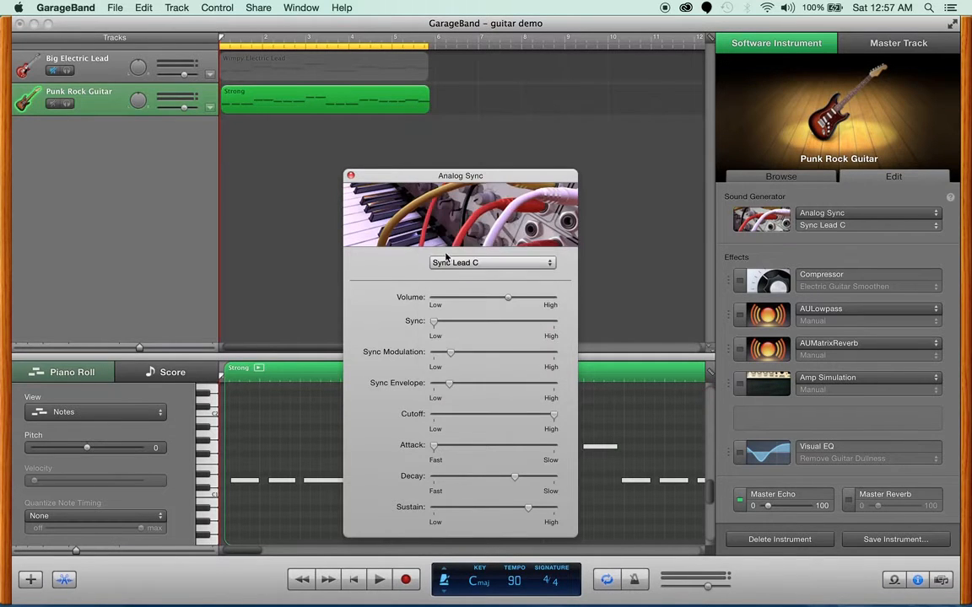
pyautogui.click(351, 176)
# Play the Strong region without the track effects, stop it and return to the start
pyautogui.click(380, 579)
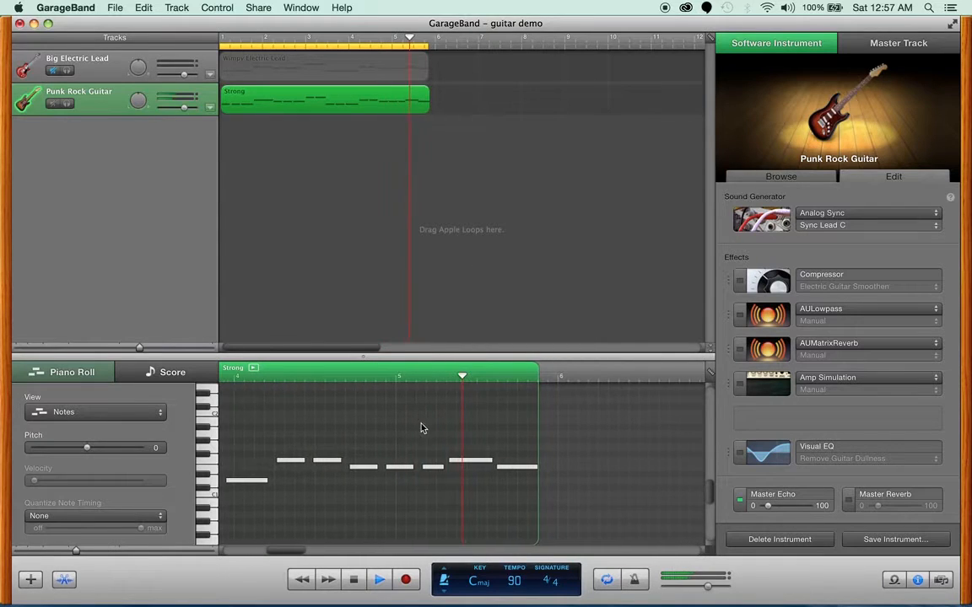
pyautogui.click(355, 583)
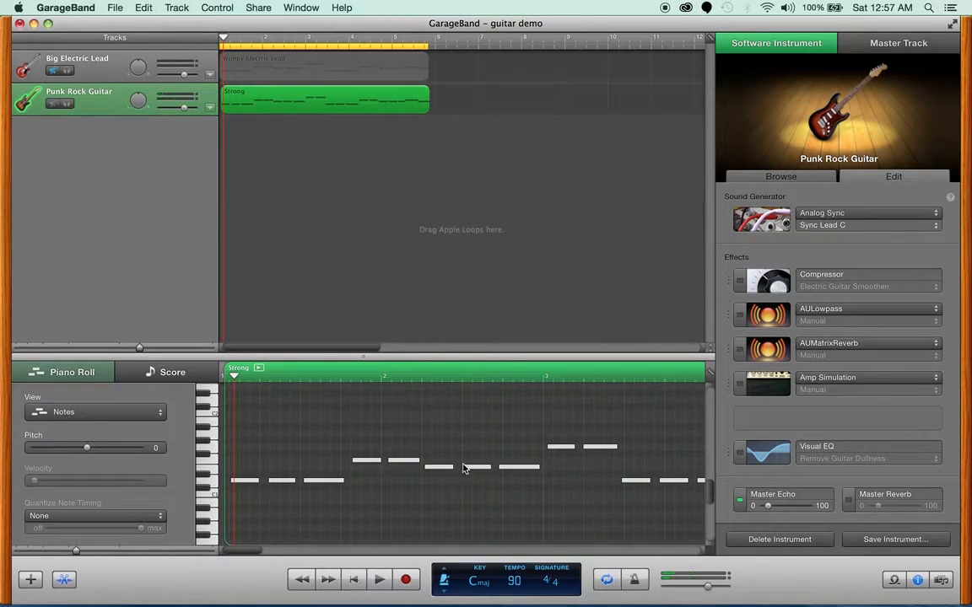
pyautogui.click(355, 582)
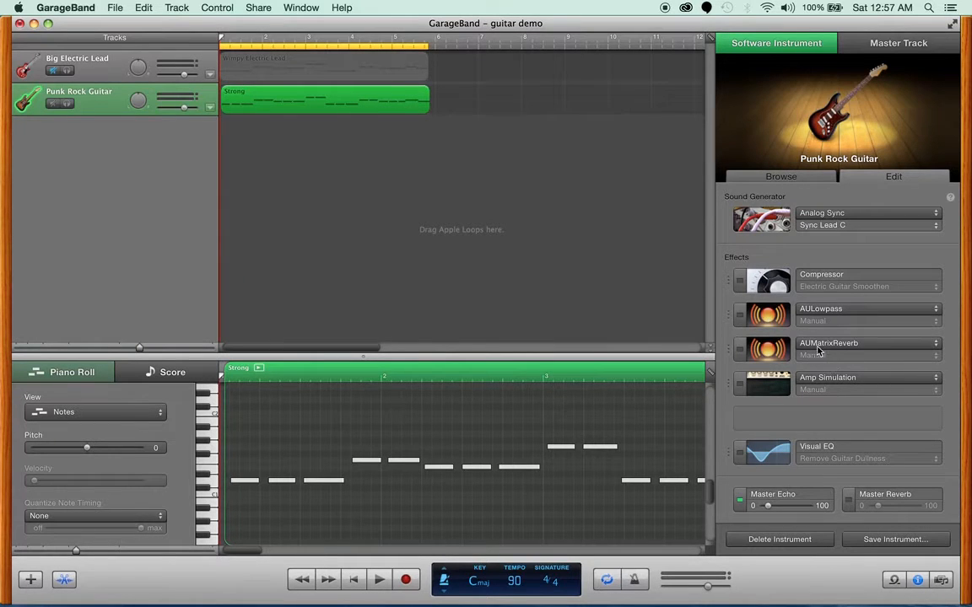
# Turn on the AUMatrixReverb effect with its manual settings and listen to the Strong region with it
pyautogui.click(768, 348)
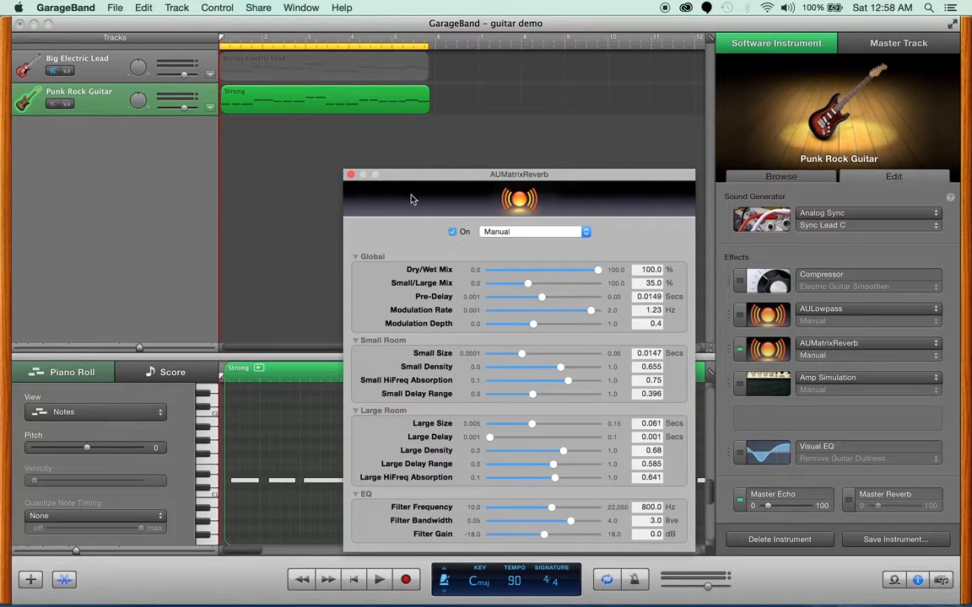
pyautogui.click(351, 175)
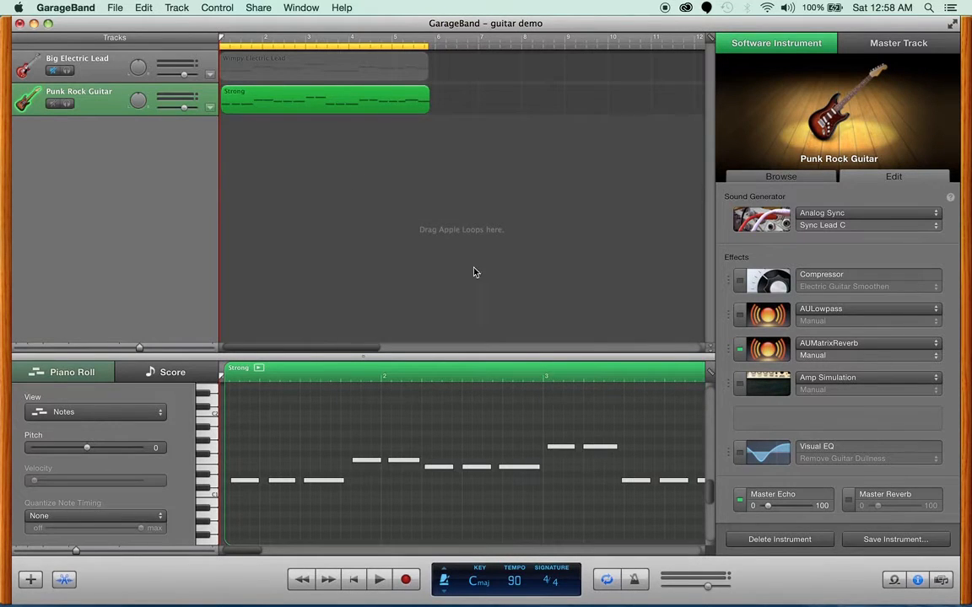
pyautogui.click(378, 579)
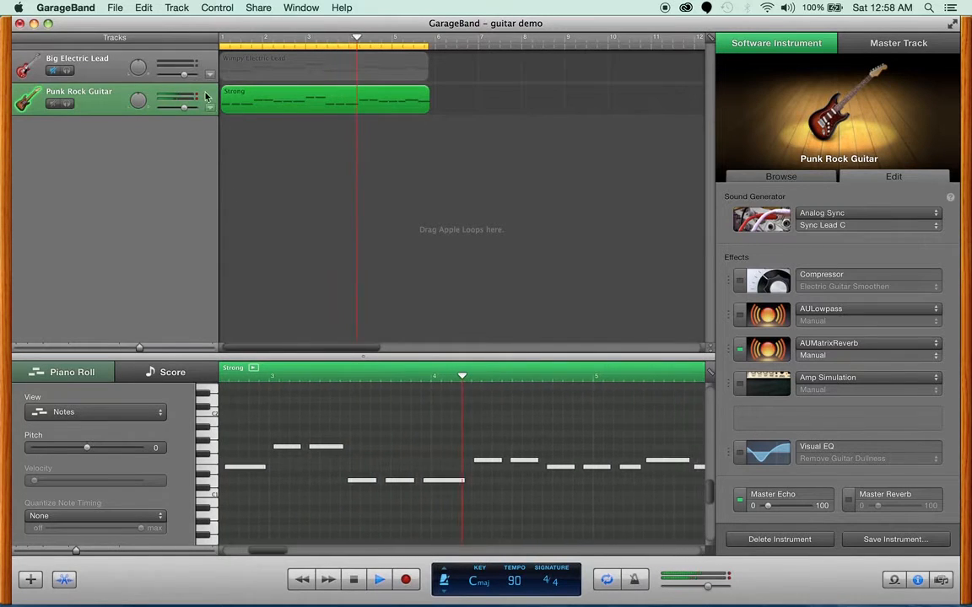
pyautogui.click(356, 583)
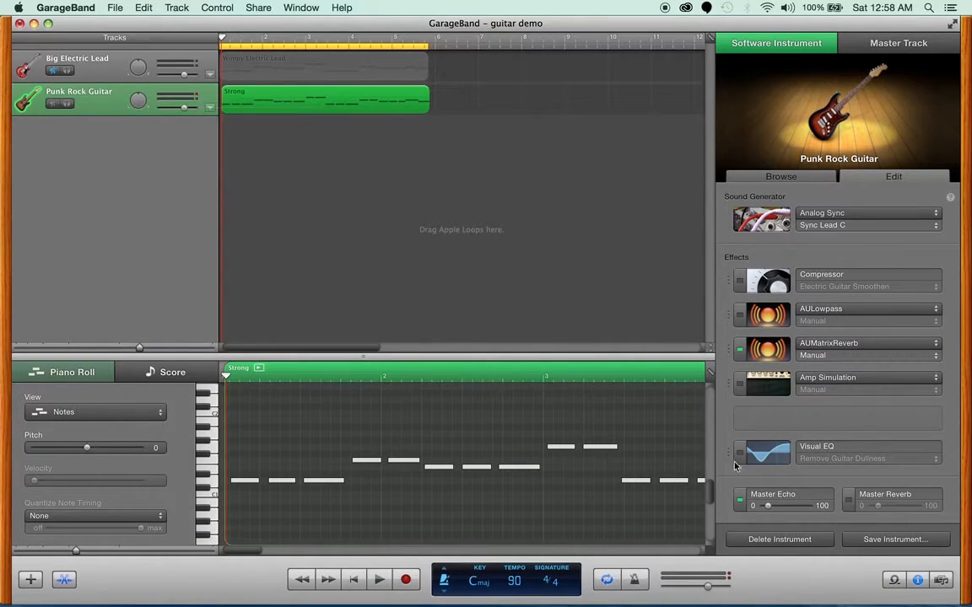
# Turn on the Amp Simulation effect with the British Clean model and listen to the Strong region with it
pyautogui.click(740, 384)
pyautogui.click(768, 384)
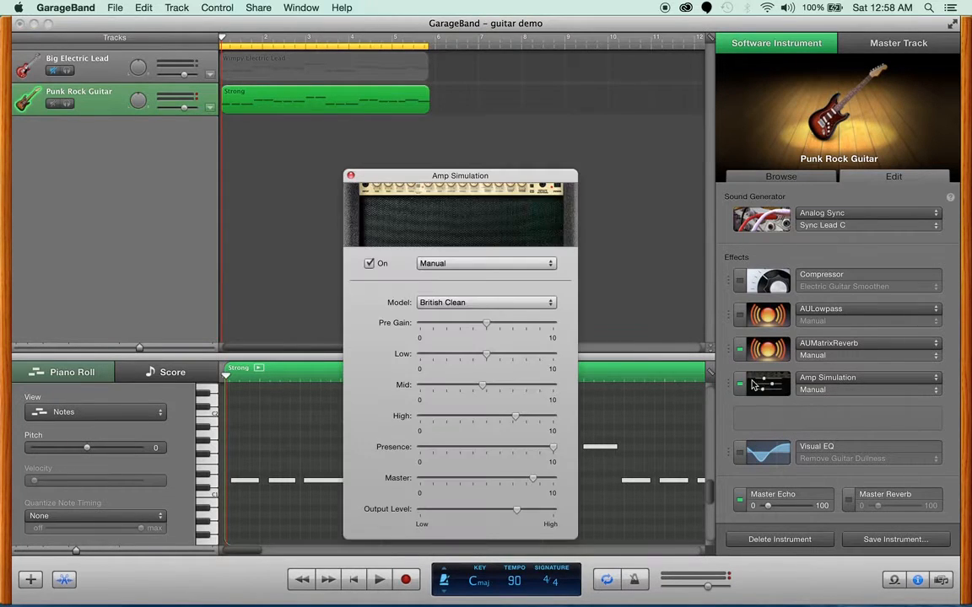
pyautogui.click(452, 303)
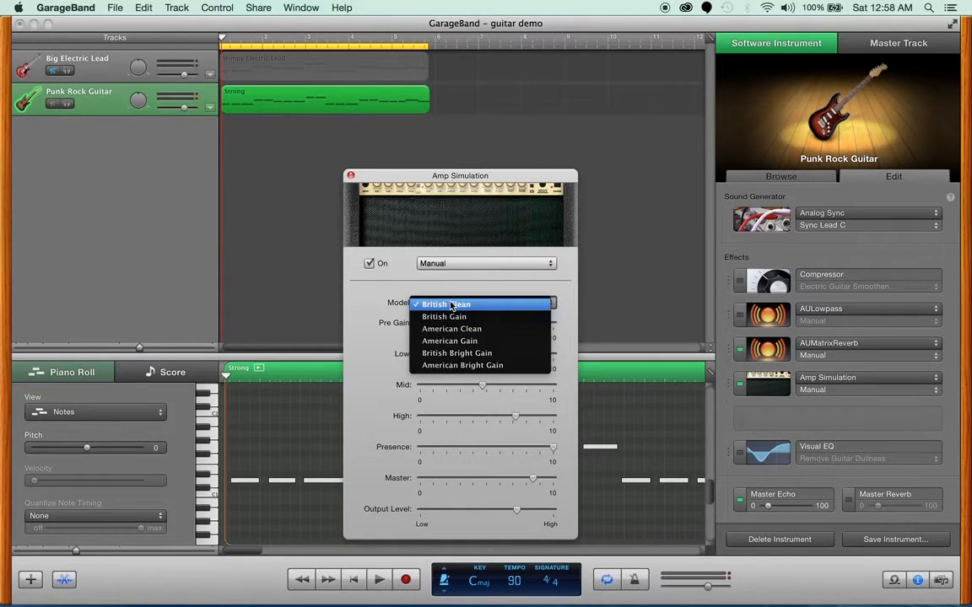
pyautogui.click(462, 303)
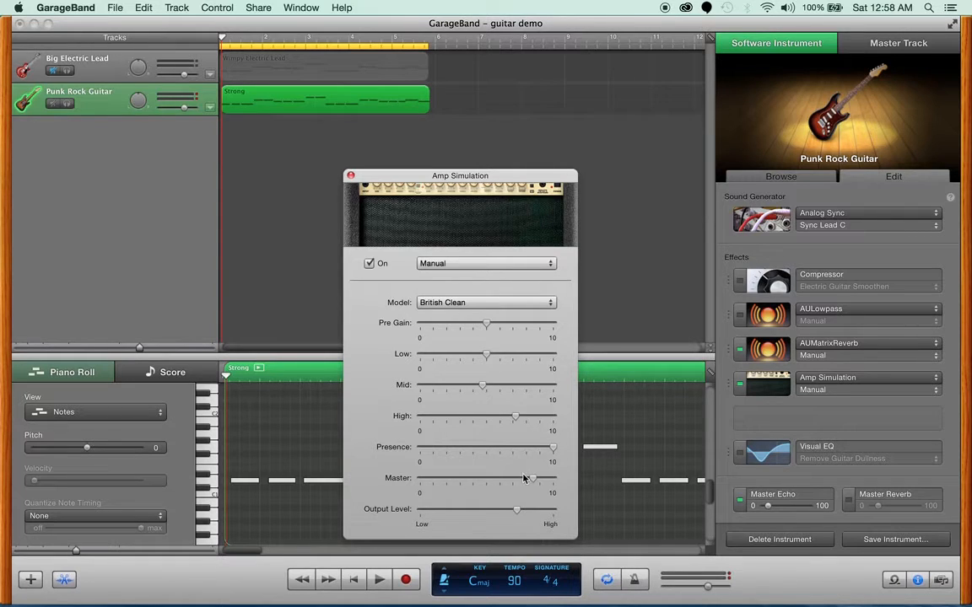
pyautogui.click(351, 176)
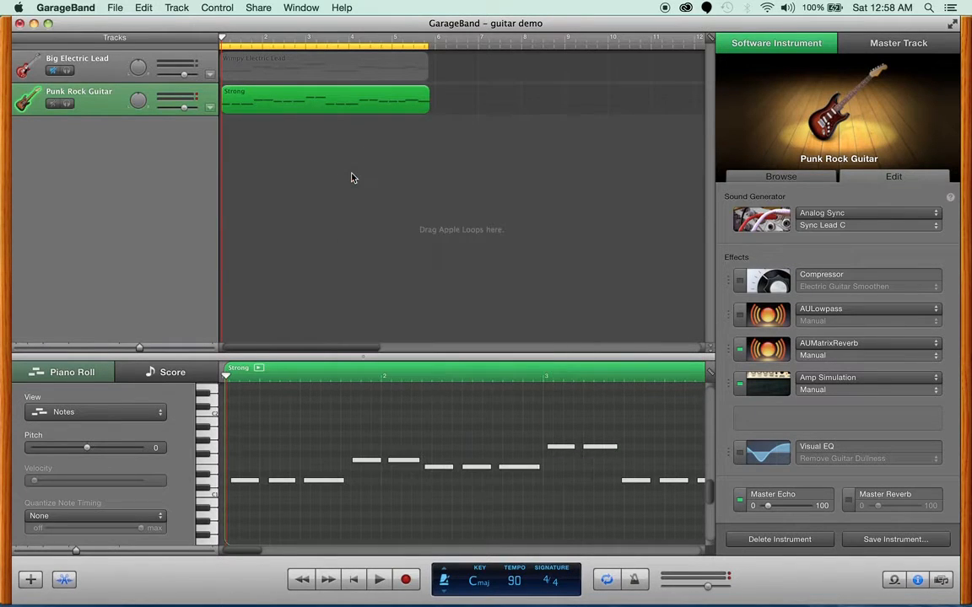
pyautogui.click(379, 579)
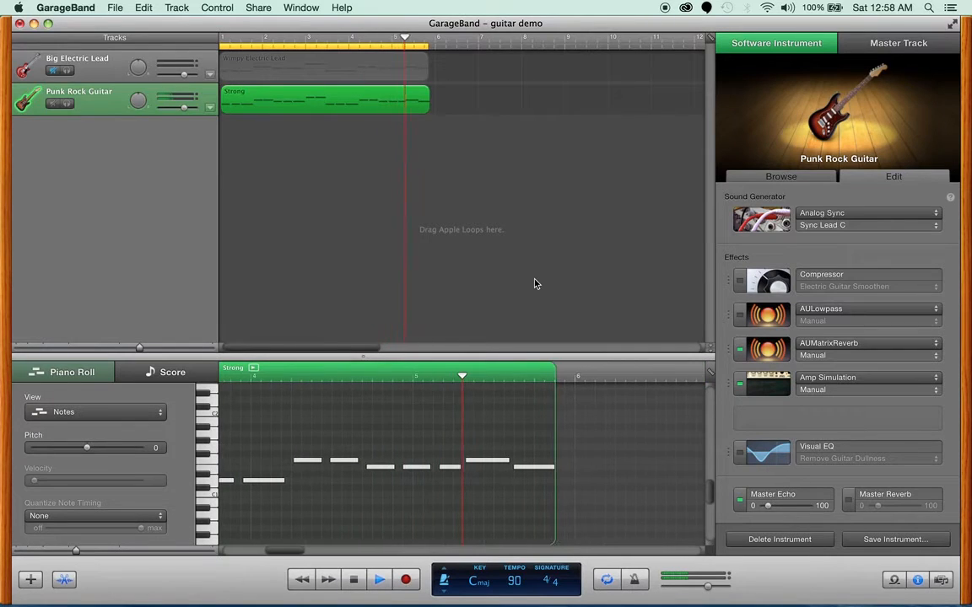
pyautogui.click(355, 579)
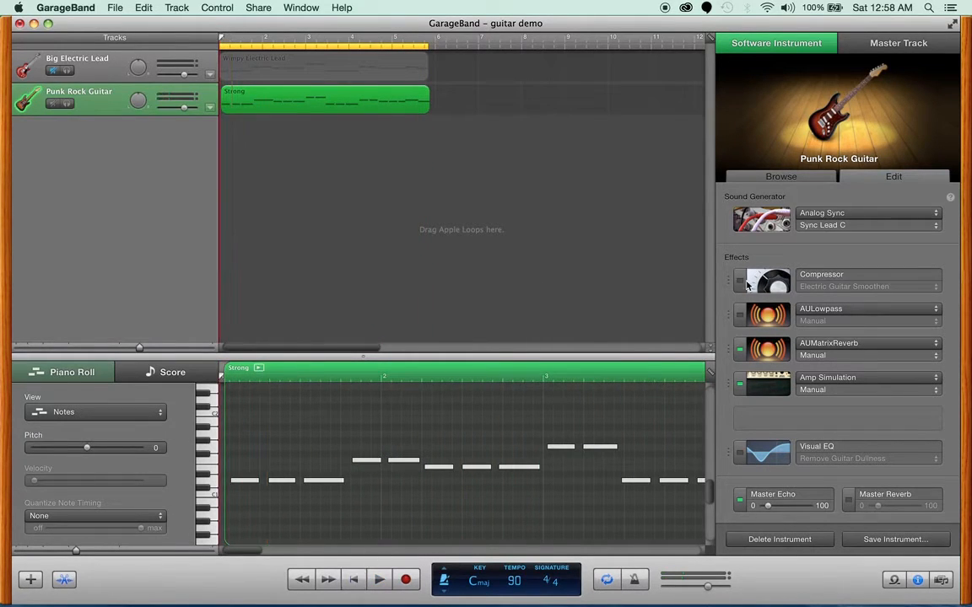
# Turn on the Compressor with the Electric Guitar Smoothen preset and play the Strong region to hear it
pyautogui.click(740, 280)
pyautogui.click(379, 580)
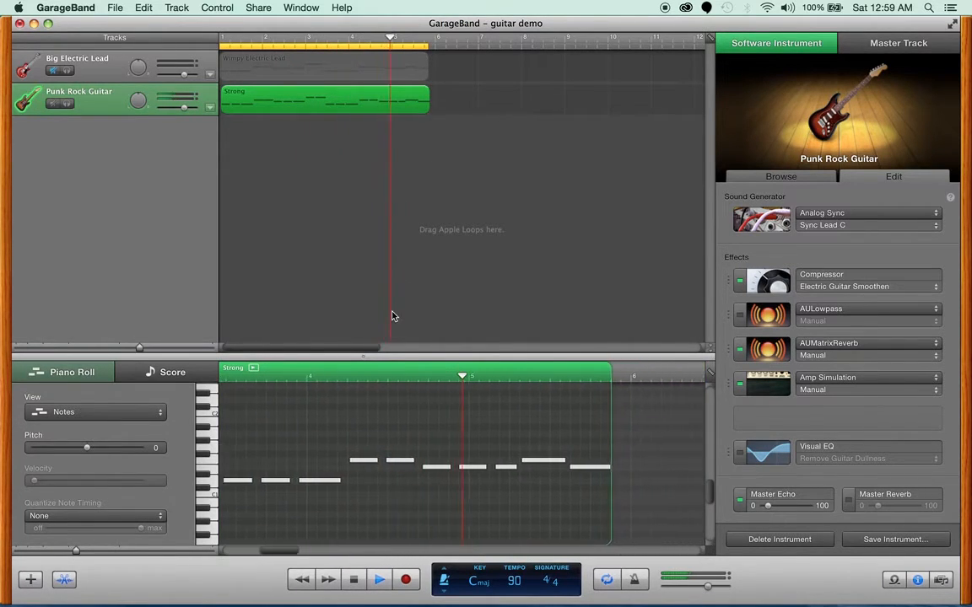
pyautogui.click(354, 580)
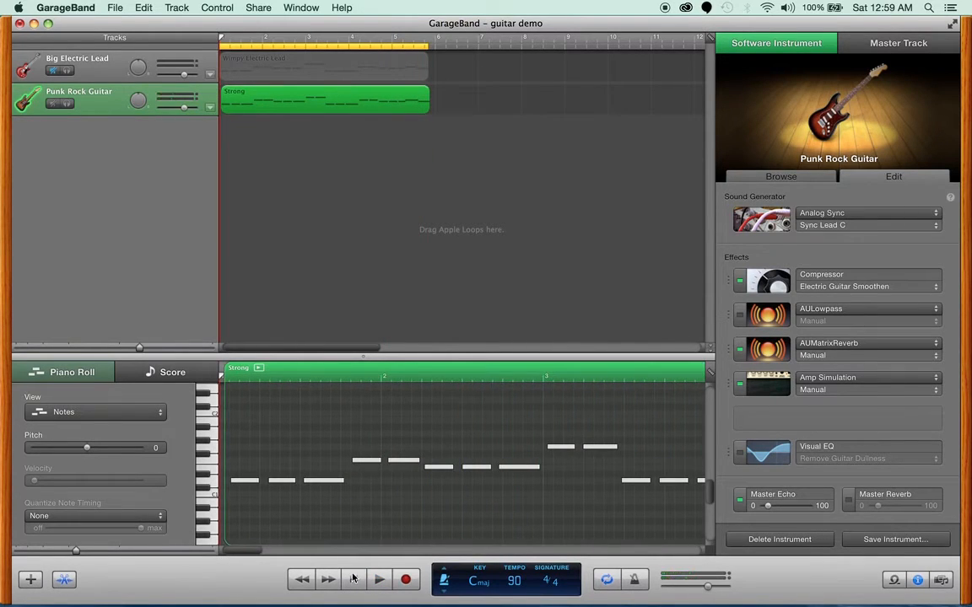
# Turn on the Visual EQ with the Remove Guitar Dullness preset, play the Strong region and return to the start
pyautogui.click(739, 453)
pyautogui.click(381, 580)
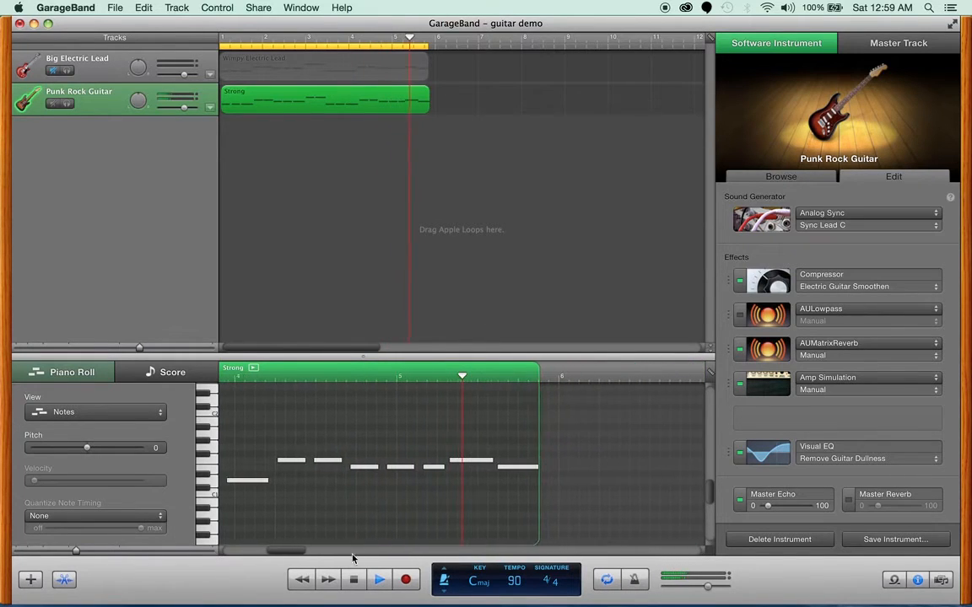
pyautogui.click(352, 580)
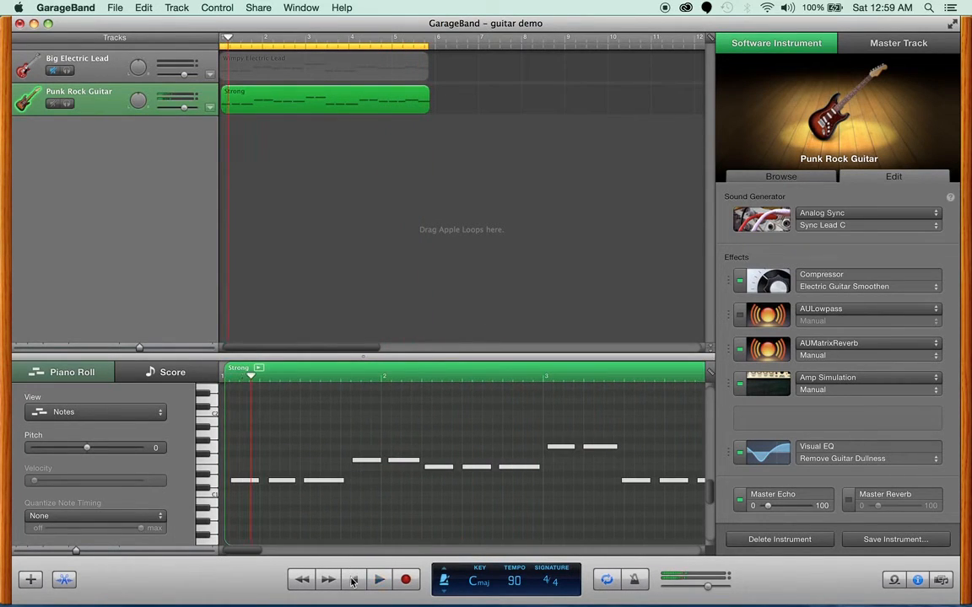
pyautogui.click(358, 581)
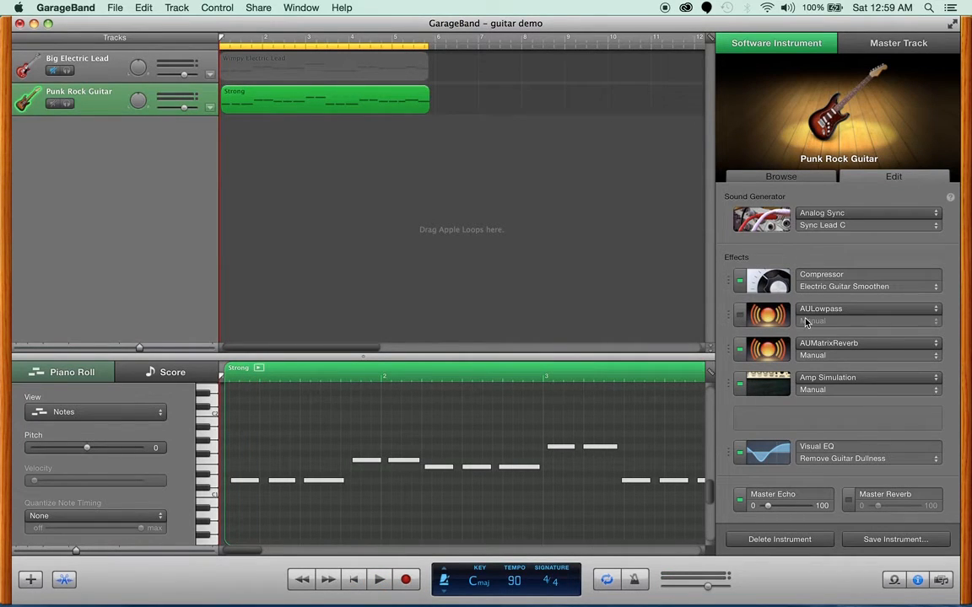
# Turn on the AULowpass filter with its manual settings and play the Strong region with all the effects
pyautogui.click(768, 316)
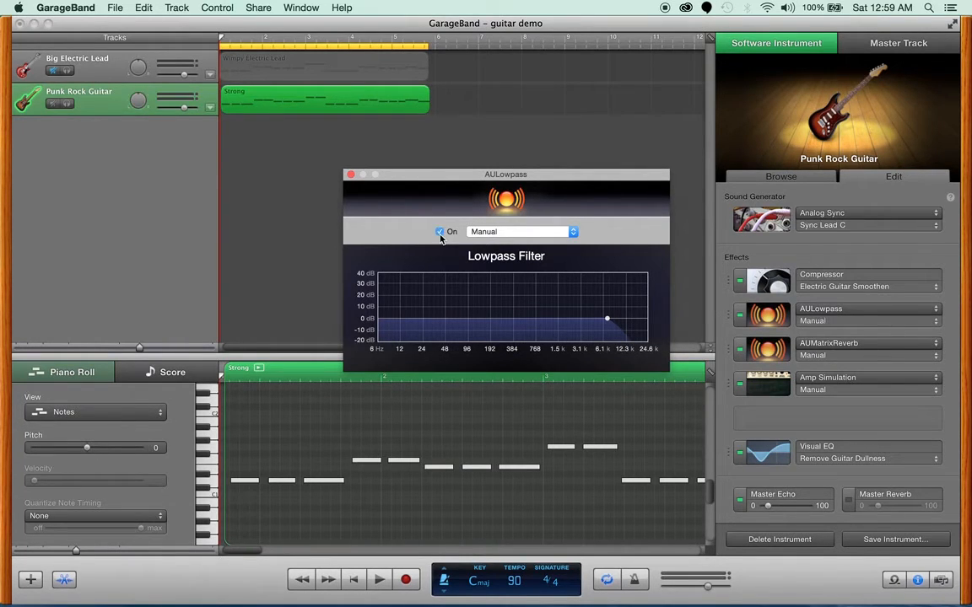
pyautogui.click(351, 176)
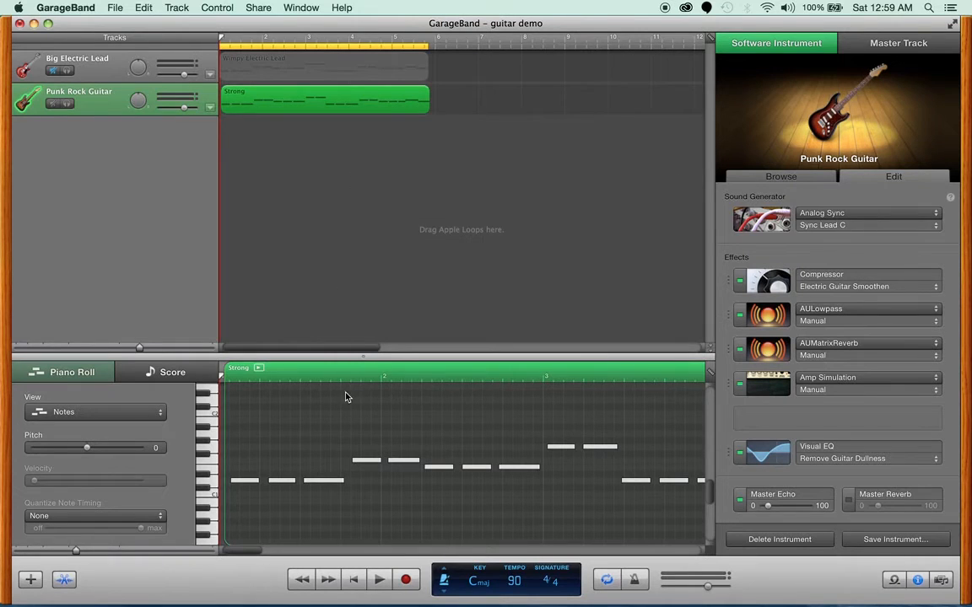
pyautogui.click(379, 581)
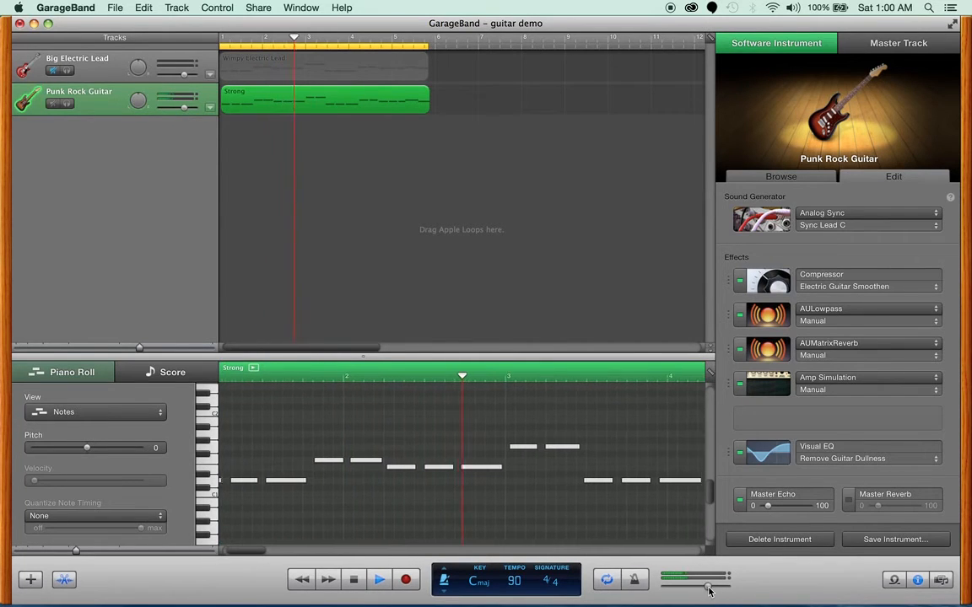
pyautogui.moveTo(709, 589)
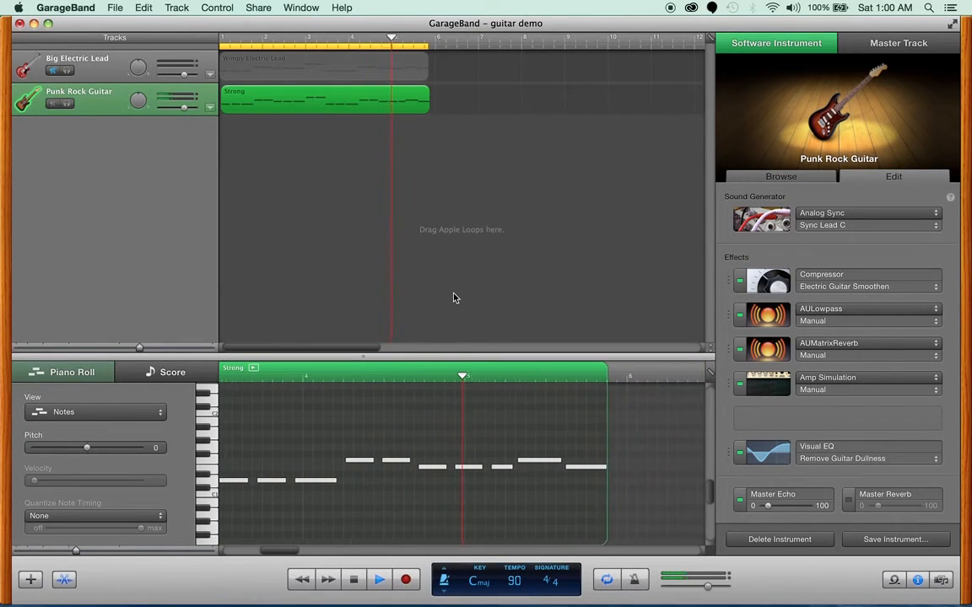
pyautogui.click(356, 580)
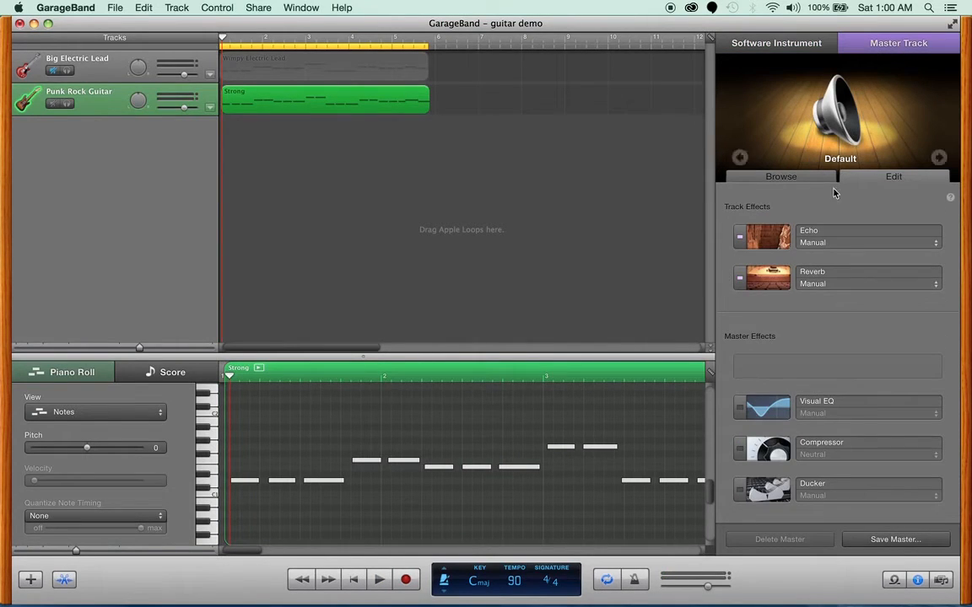
# Apply the Rock More Punch preset to the master track, review its effects and return to the software instrument settings
pyautogui.click(801, 180)
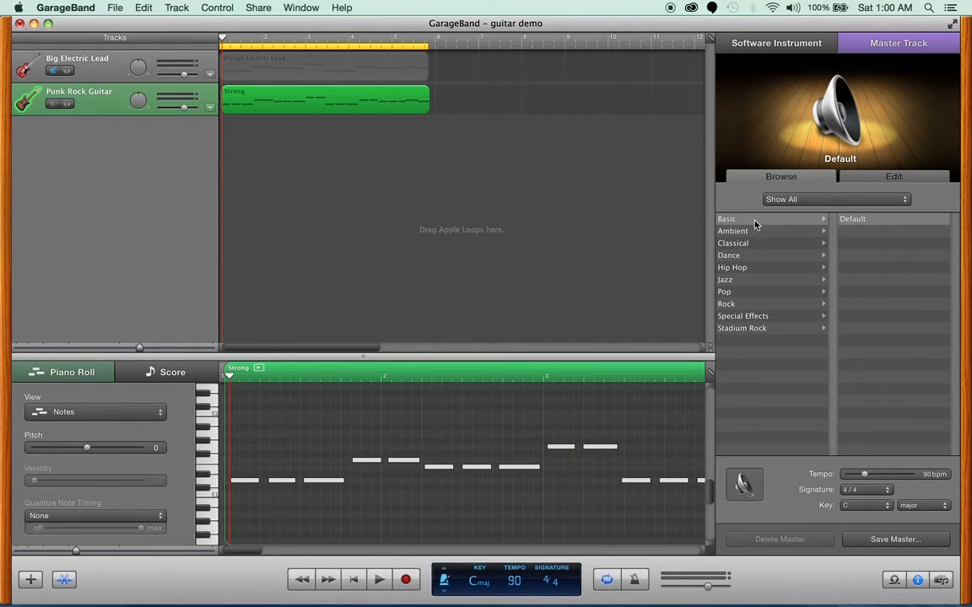
pyautogui.click(730, 306)
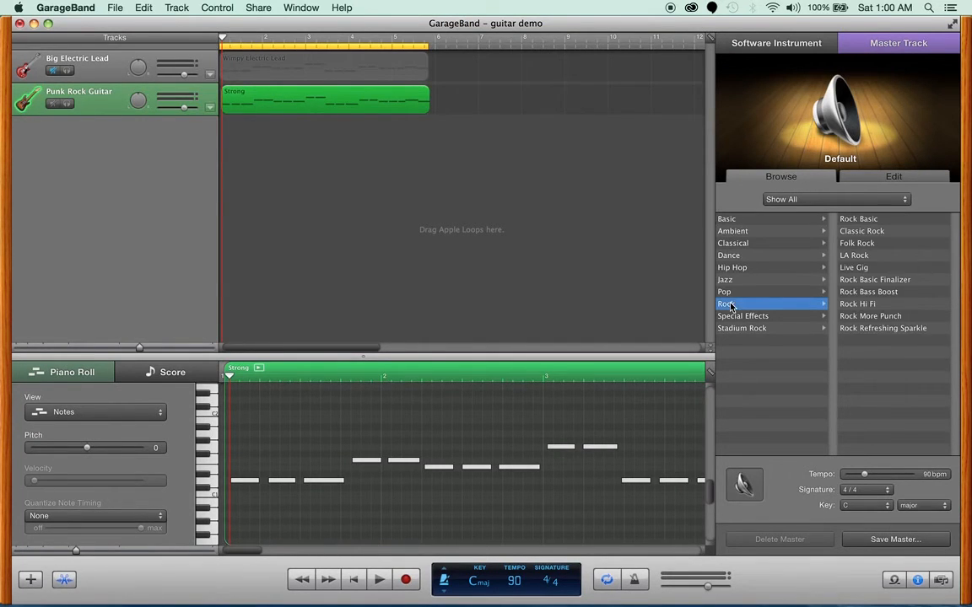
pyautogui.click(878, 317)
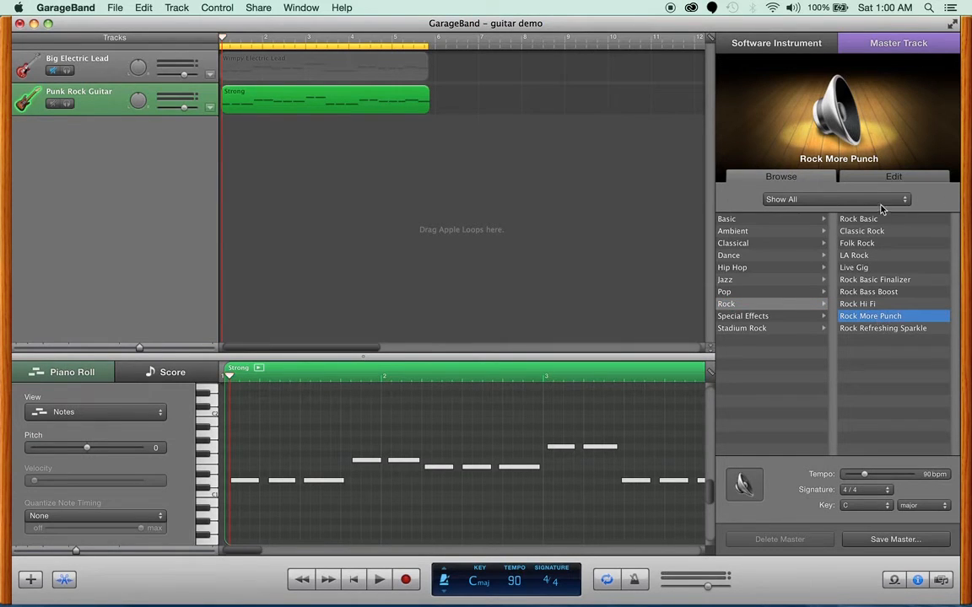
pyautogui.click(886, 177)
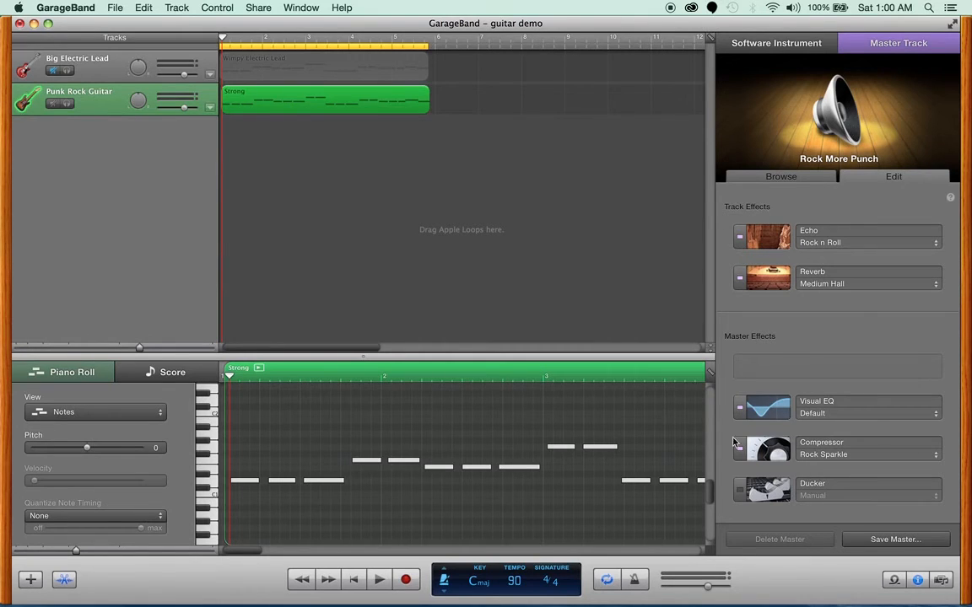
pyautogui.click(777, 178)
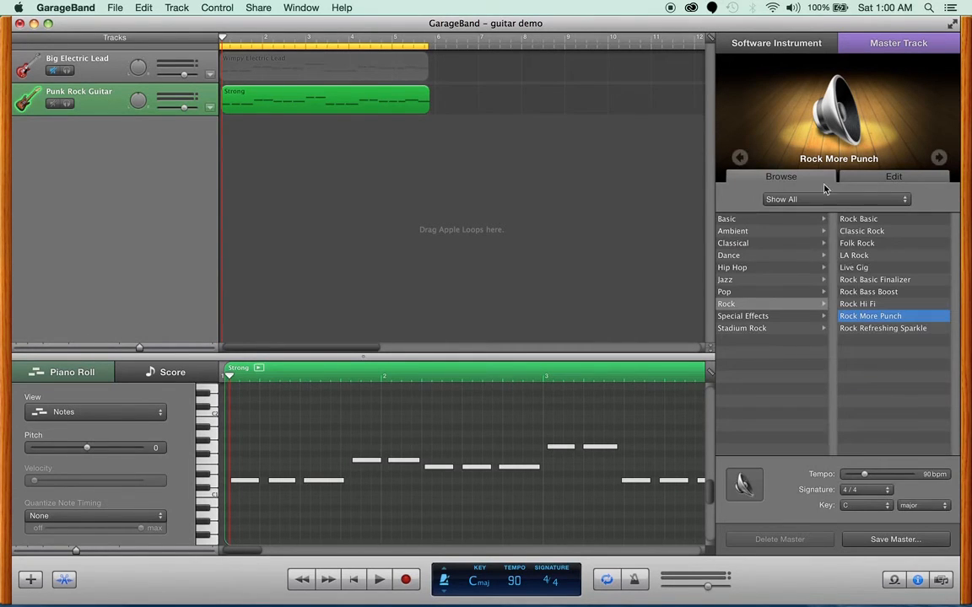
pyautogui.click(783, 44)
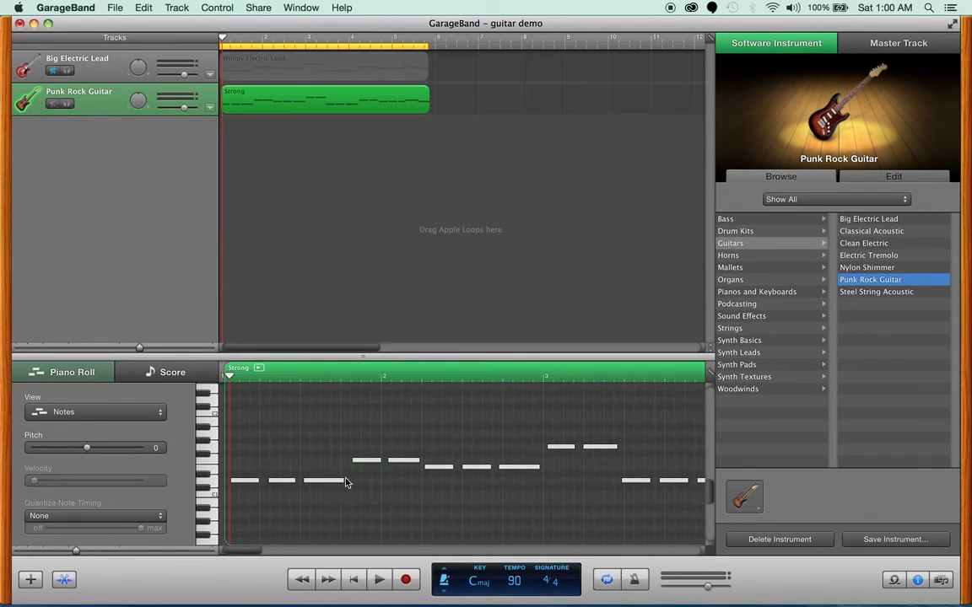
# Play the Strong region with the master effects and raise the project's master volume slightly while listening
pyautogui.click(378, 581)
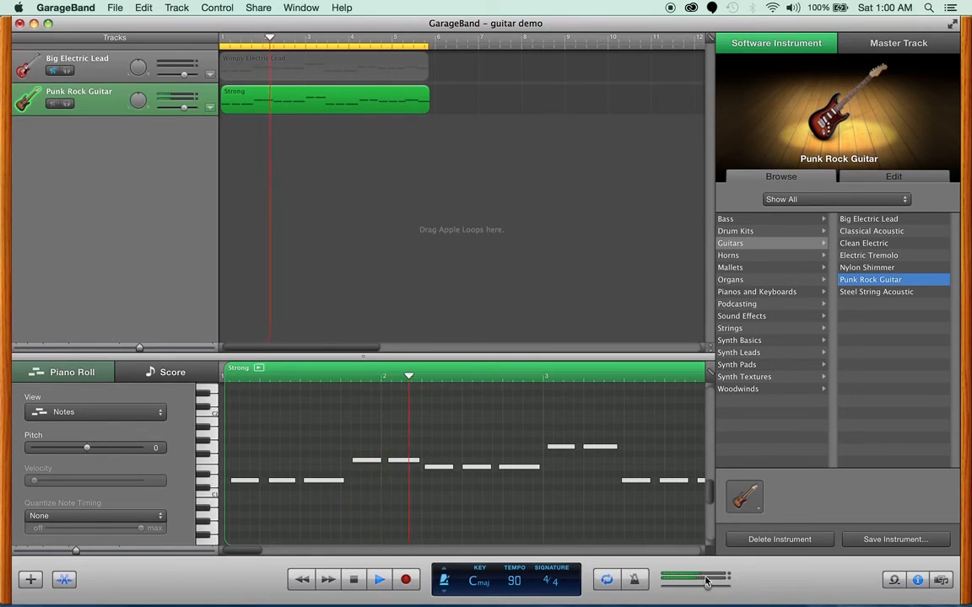
pyautogui.moveTo(709, 590)
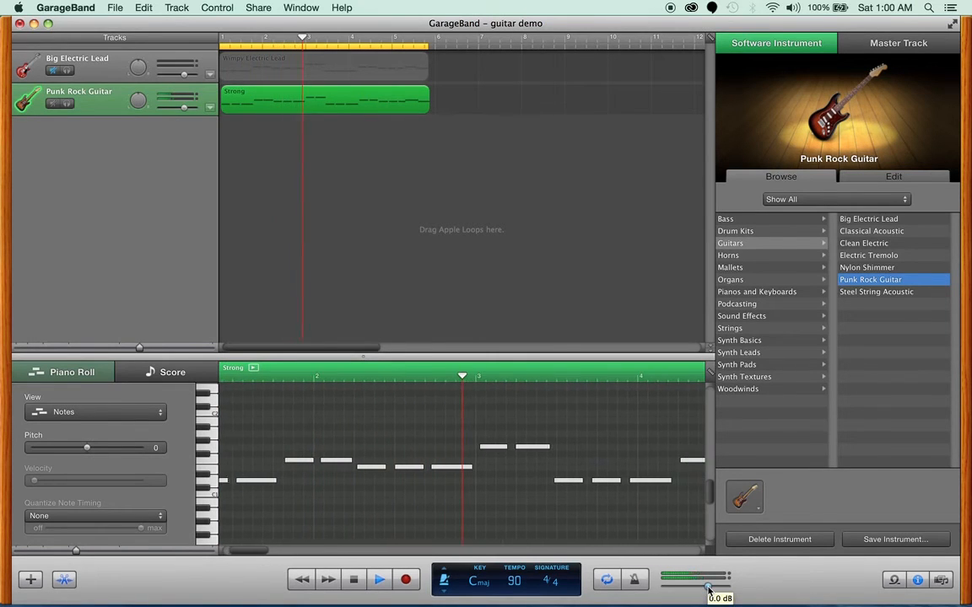
pyautogui.moveTo(710, 590); pyautogui.dragTo(718, 591)
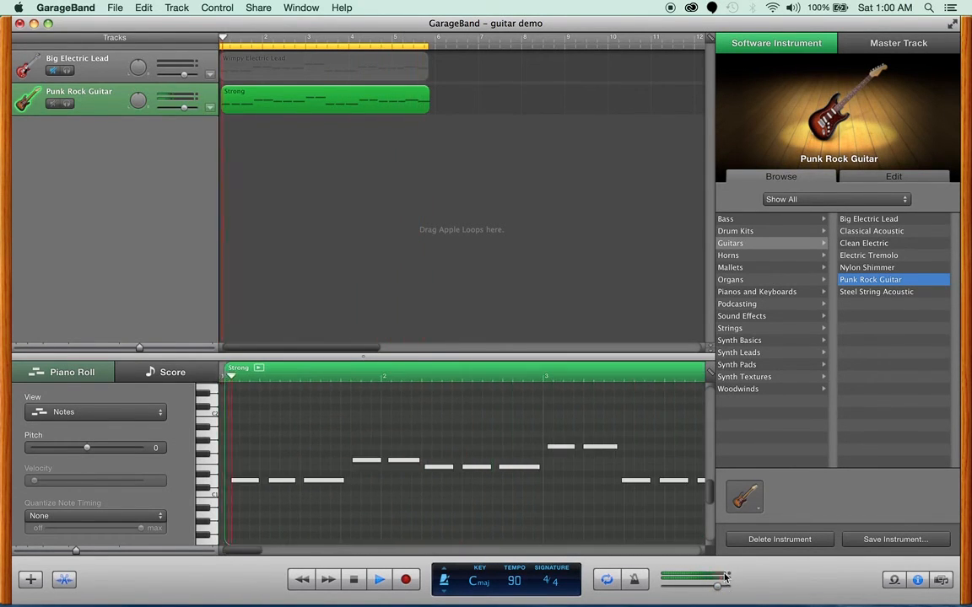
pyautogui.moveTo(719, 588); pyautogui.dragTo(719, 589)
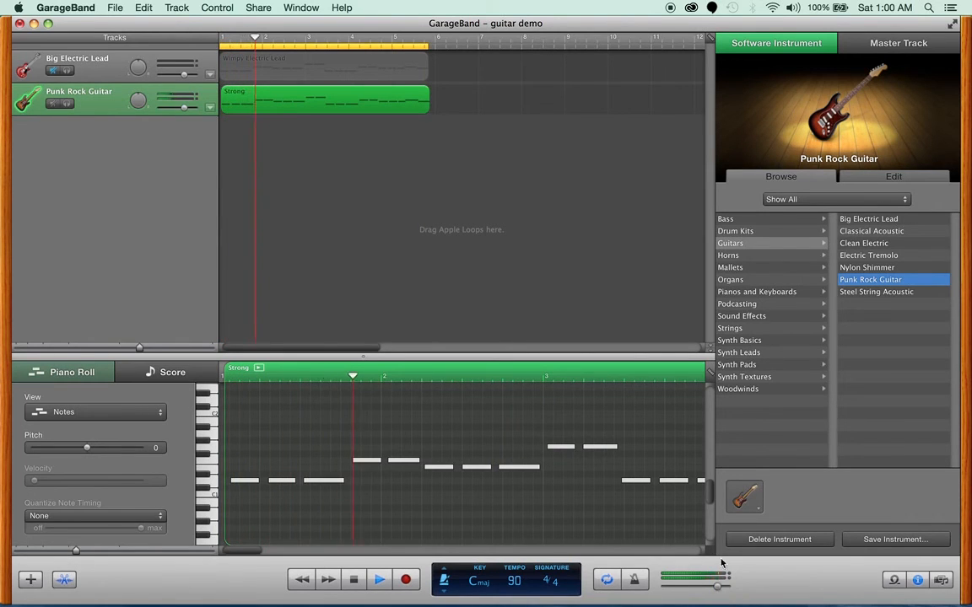
pyautogui.click(184, 110)
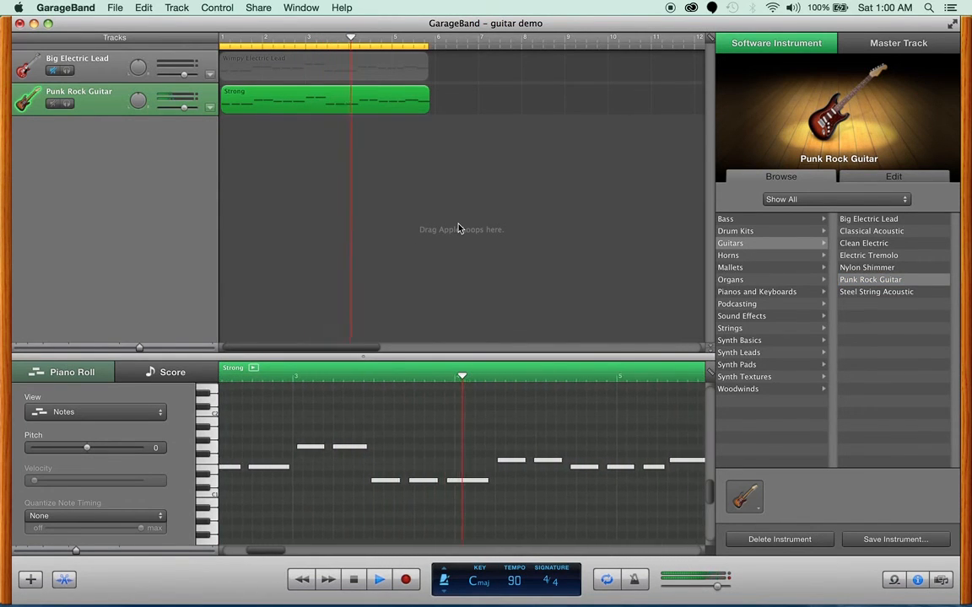
pyautogui.press('space')
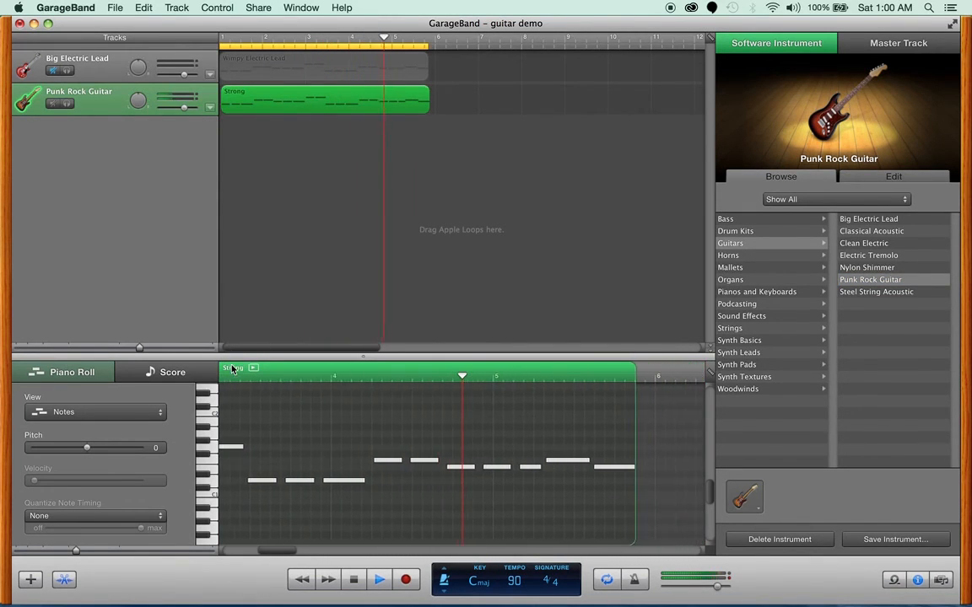
# Rename the Strong region as Strong Electric Lead
pyautogui.click(233, 372)
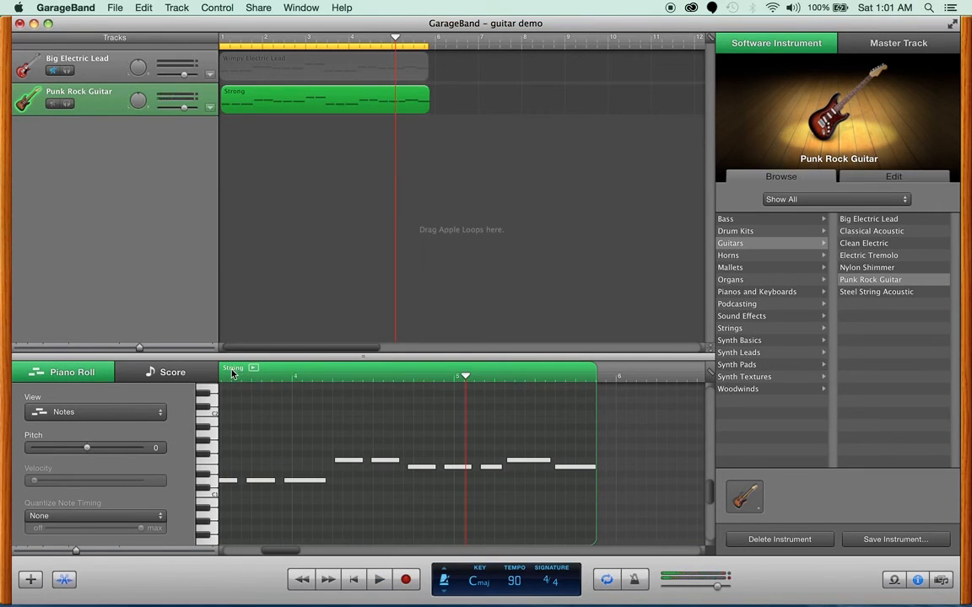
pyautogui.click(381, 577)
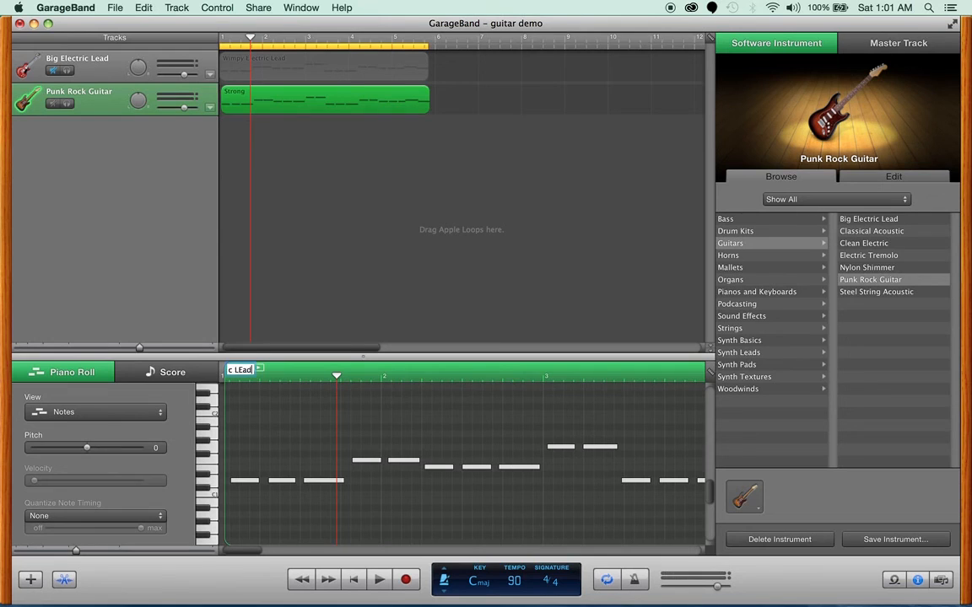
pyautogui.press('Return')
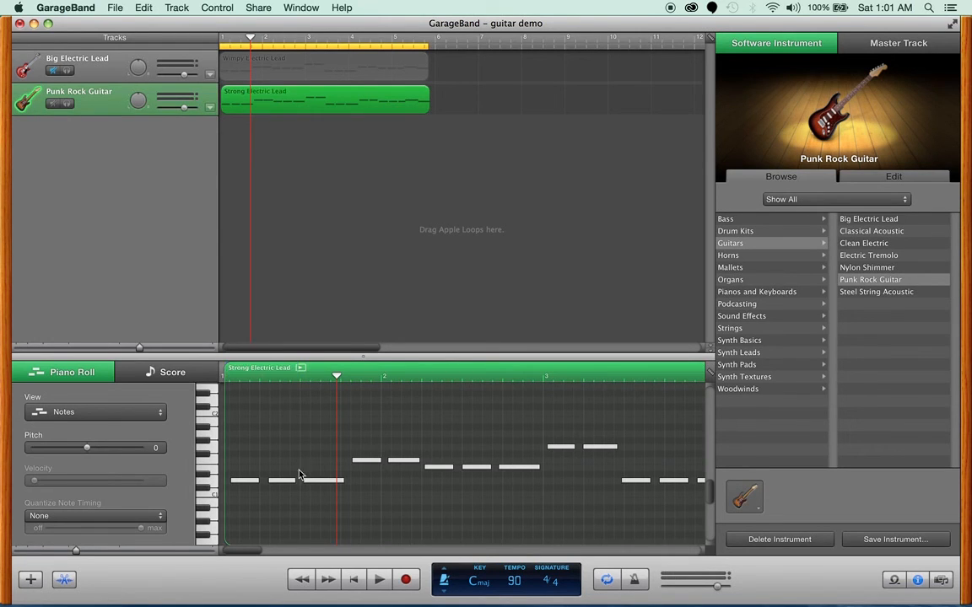
# Play the Strong Electric Lead region from the start to hear the finished guitar, and stop playback
pyautogui.click(353, 579)
pyautogui.click(377, 579)
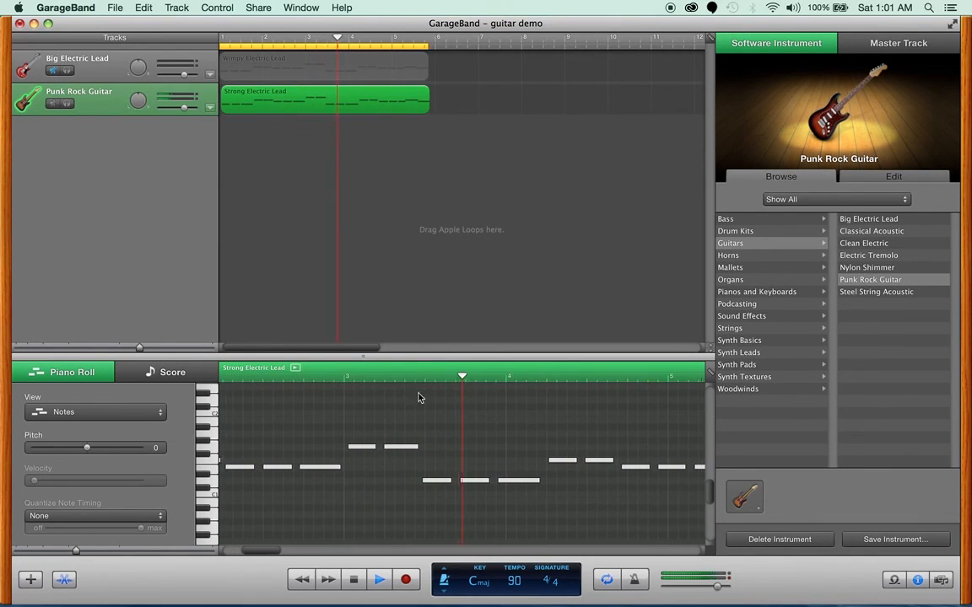
pyautogui.click(354, 580)
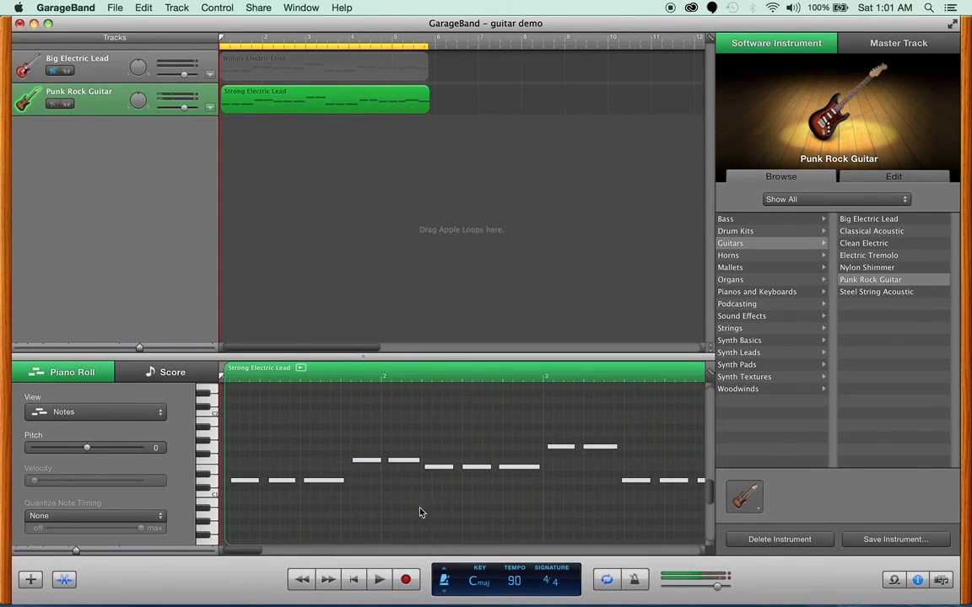